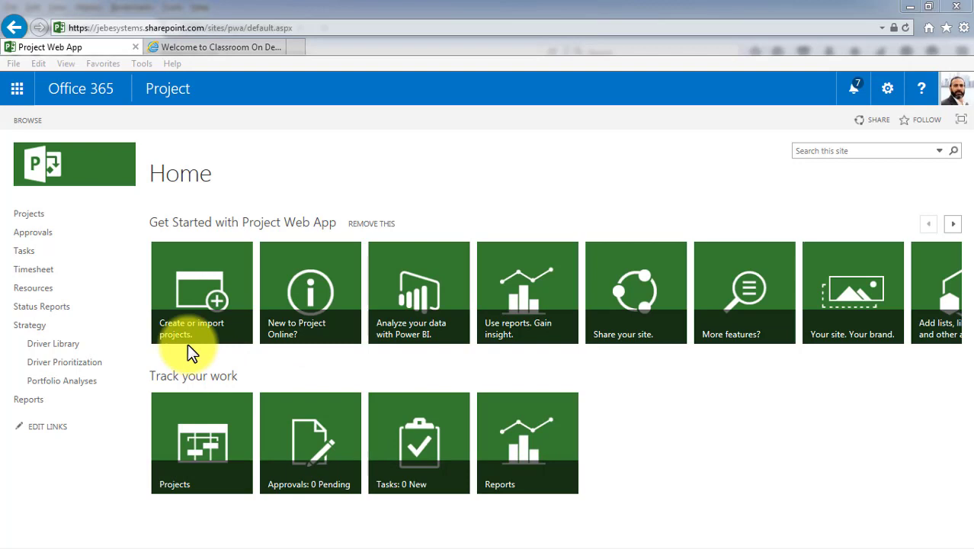
Go to the Resource Center's All Resources list and show the RESOURCES ribbon tools
click(36, 292)
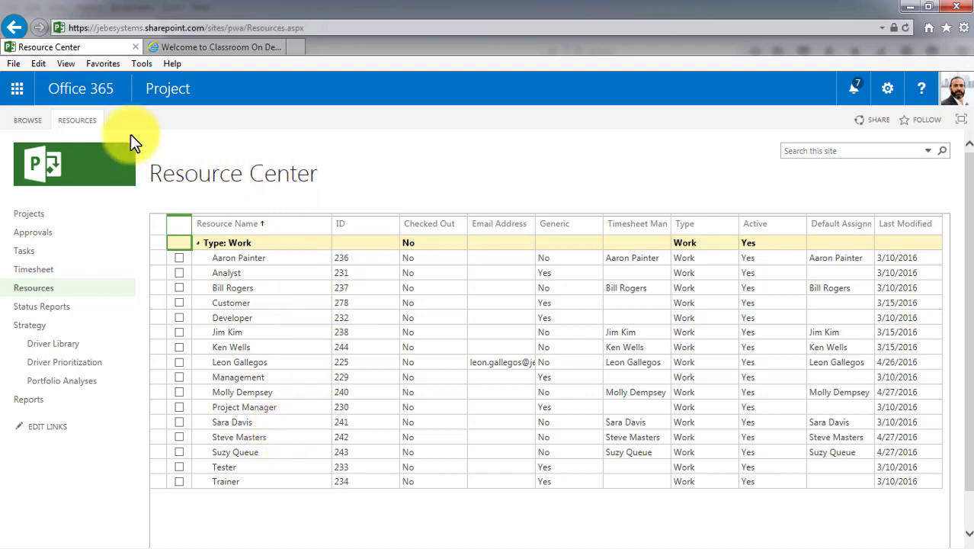
click(69, 122)
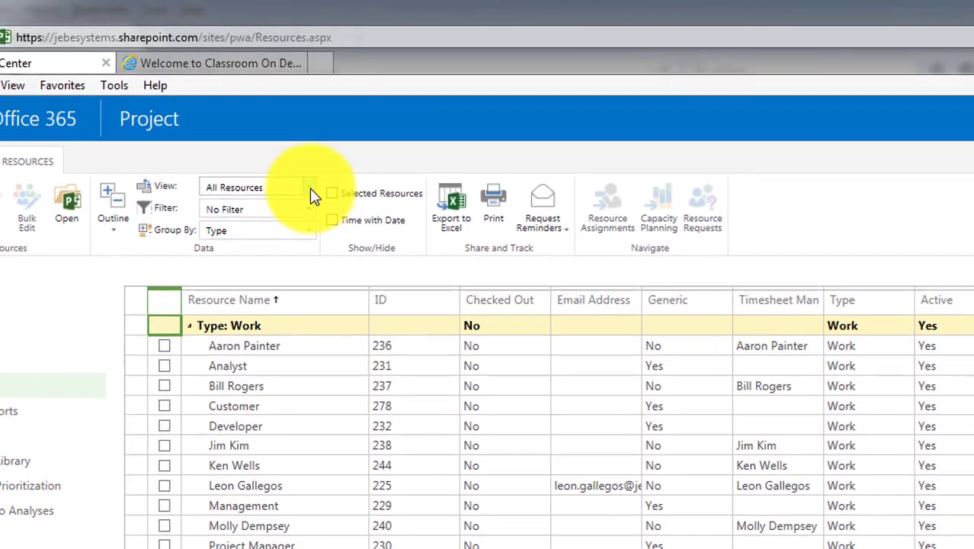
Switch the Resource Center to the _MPS13-Work Resources by Role view, grouped by PositionRole
click(278, 196)
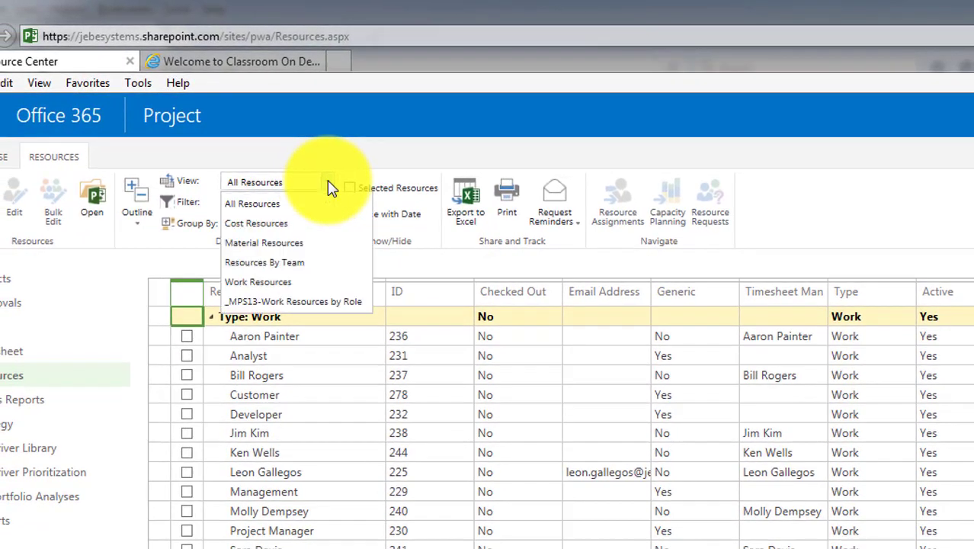
click(318, 303)
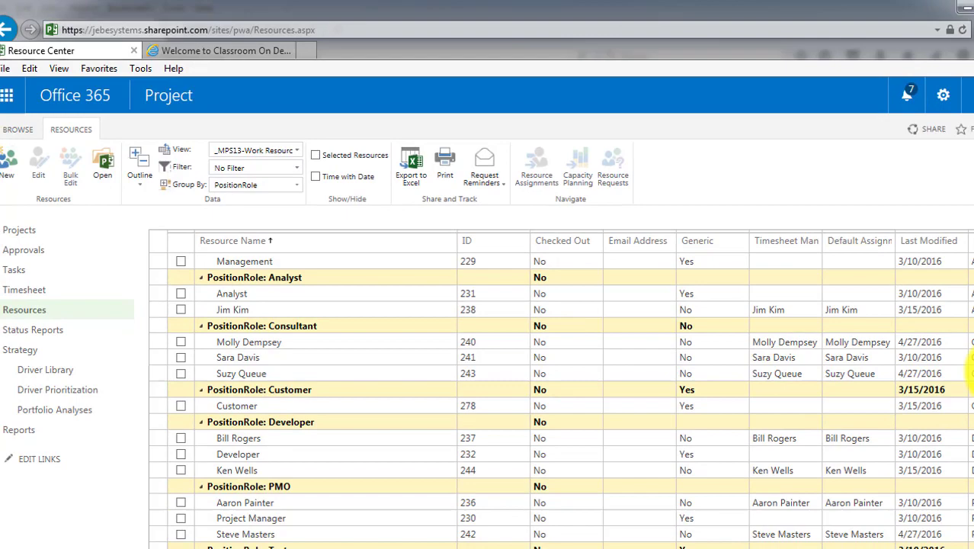
scroll(955, 385, down, 1)
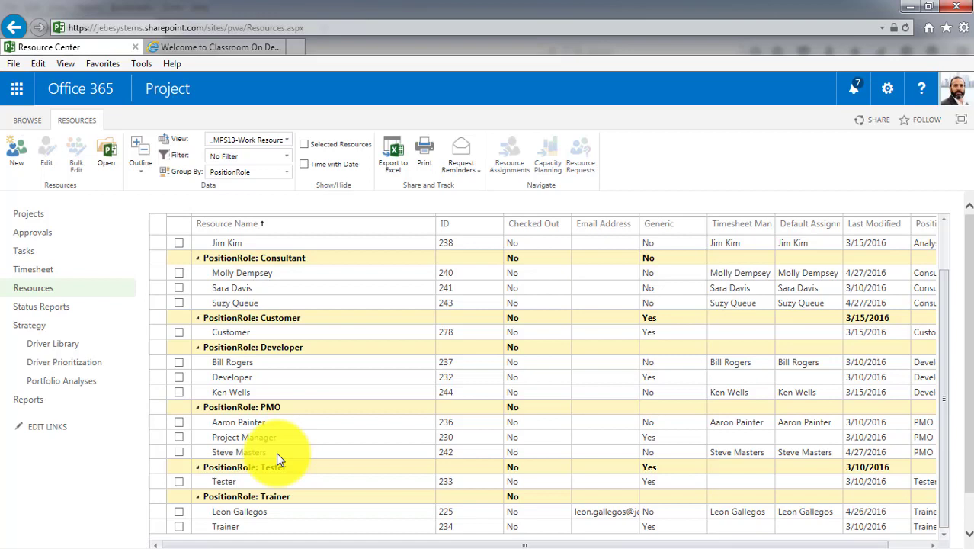
click(179, 451)
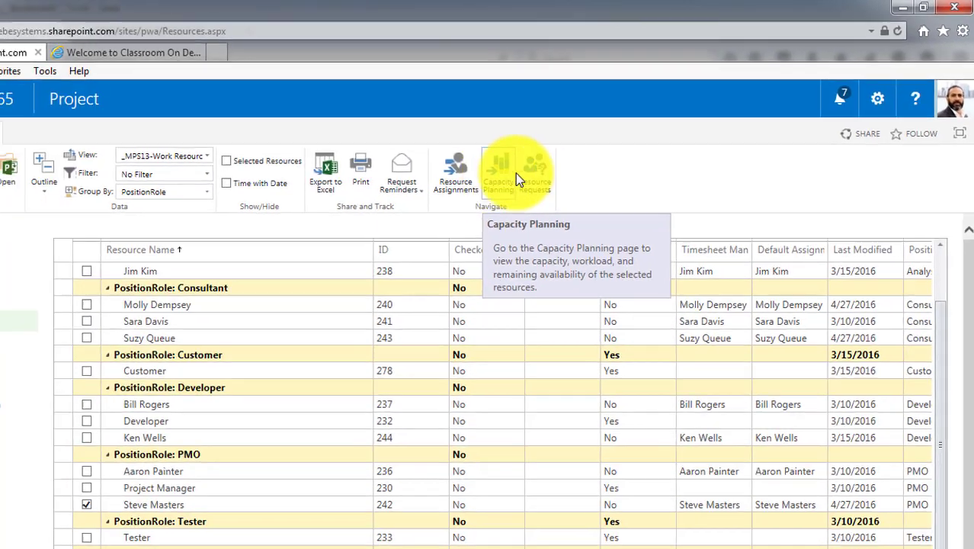
click(515, 173)
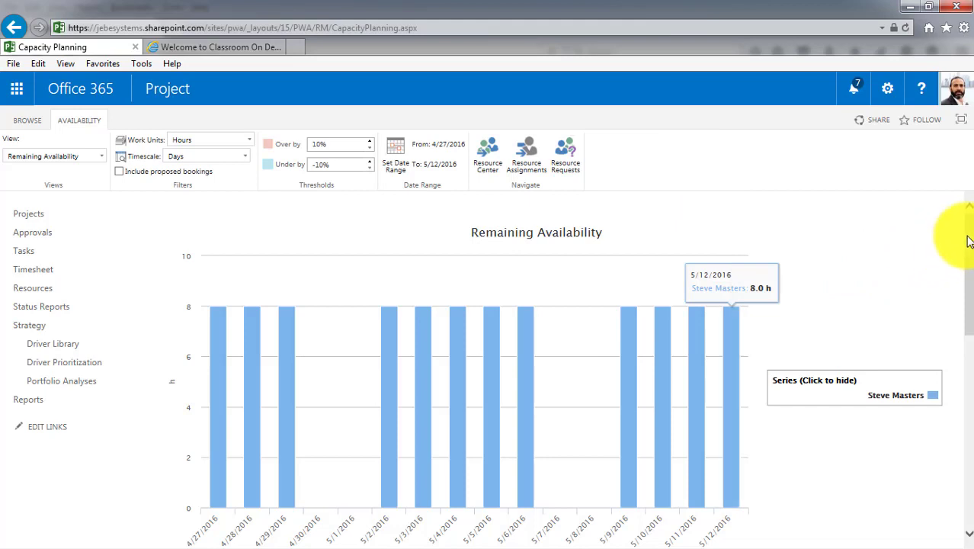
drag(969, 241, 964, 256)
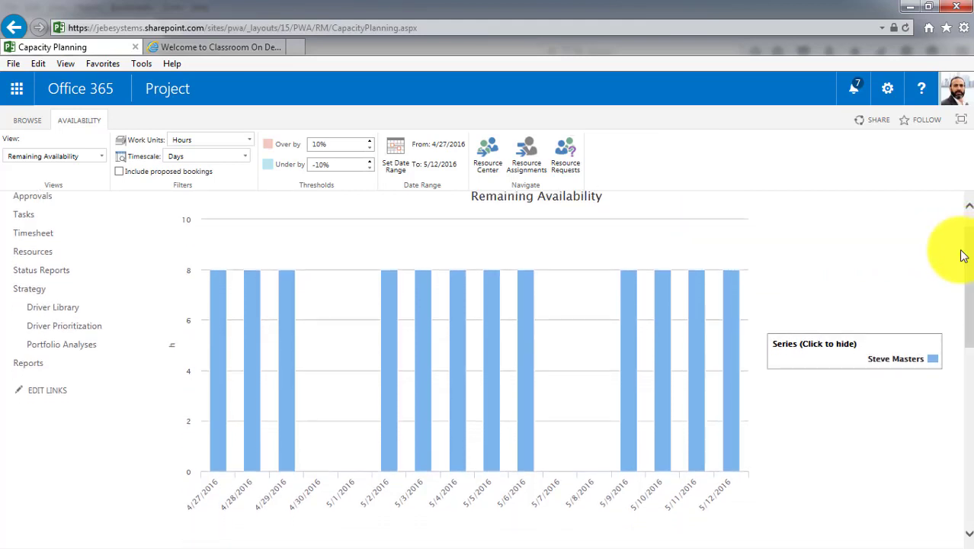
mouse_move(393, 346)
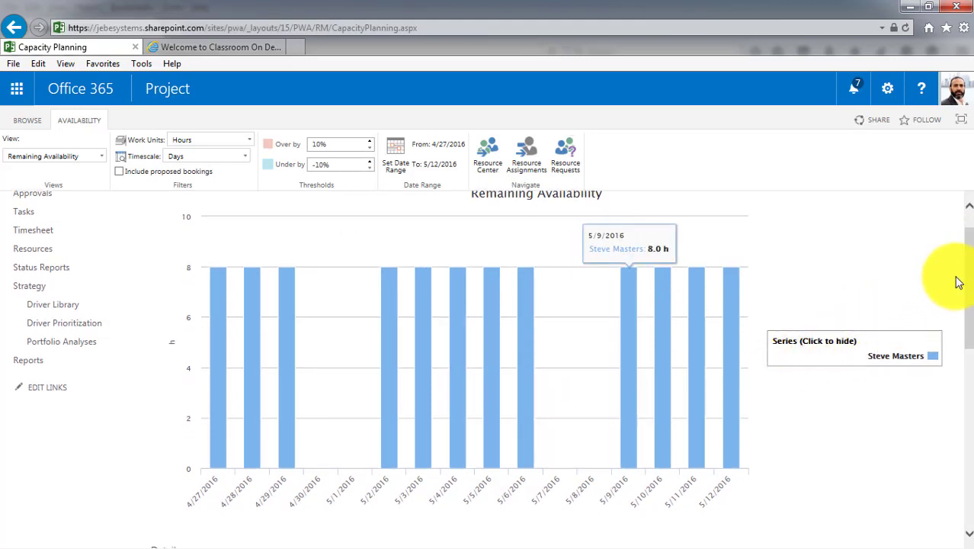
drag(970, 268, 970, 245)
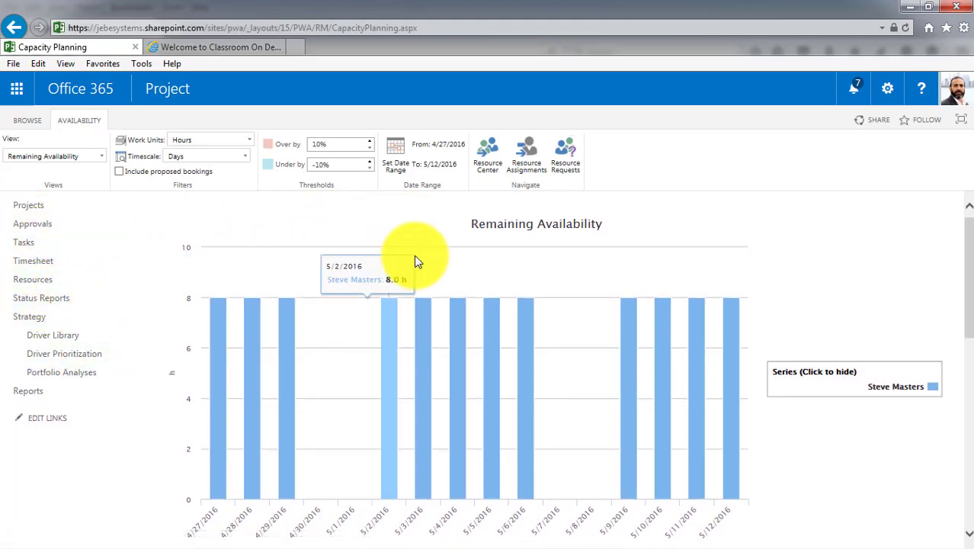
click(960, 127)
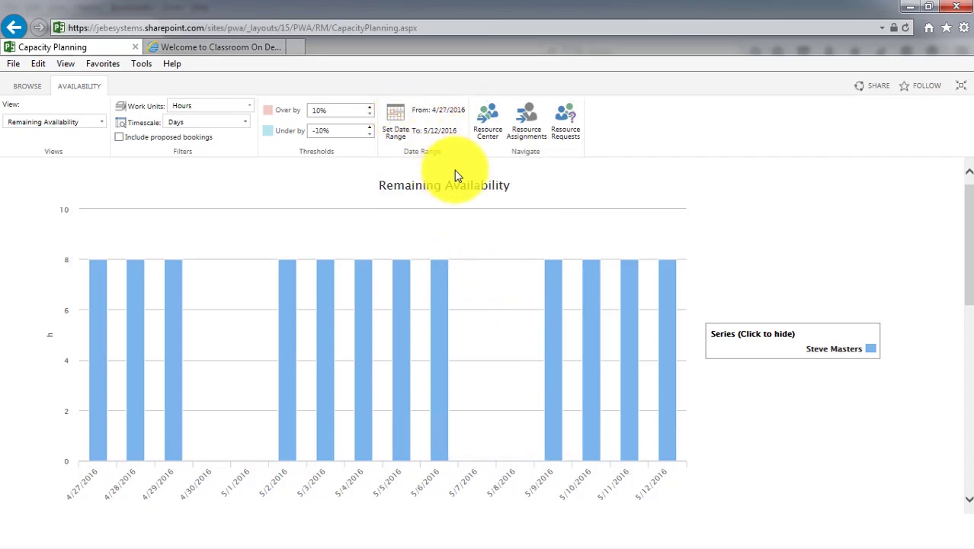
Set the Remaining Availability chart's date range to 5/16/2016 through 6/3/2016
click(395, 121)
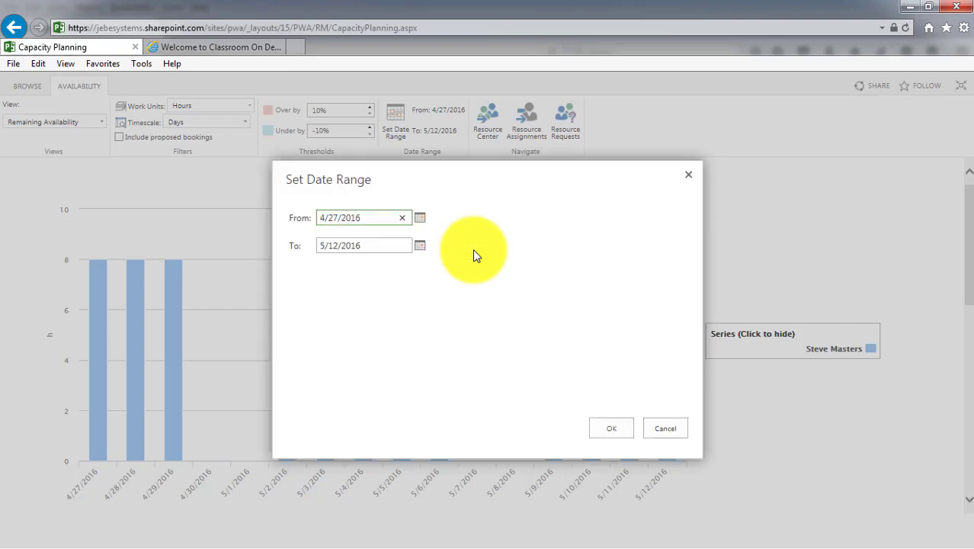
click(420, 219)
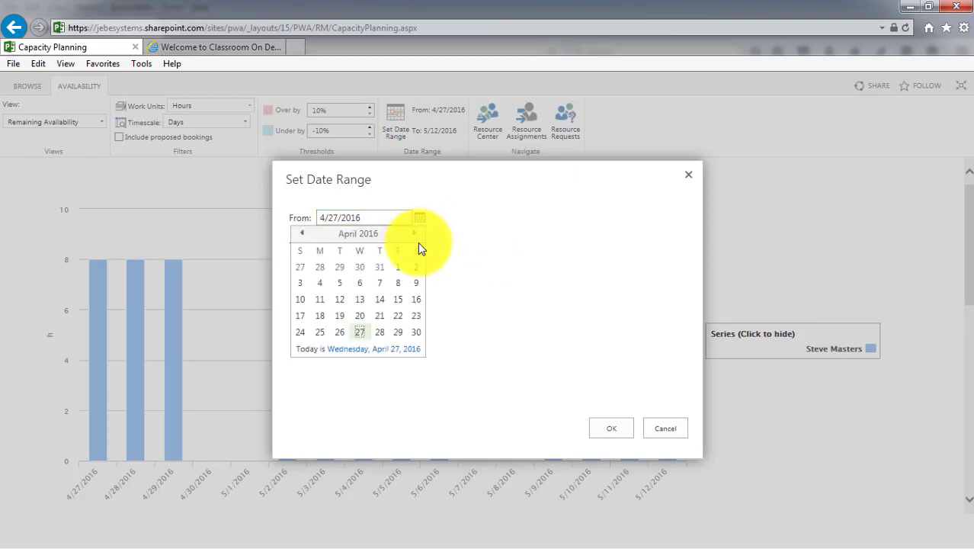
click(414, 236)
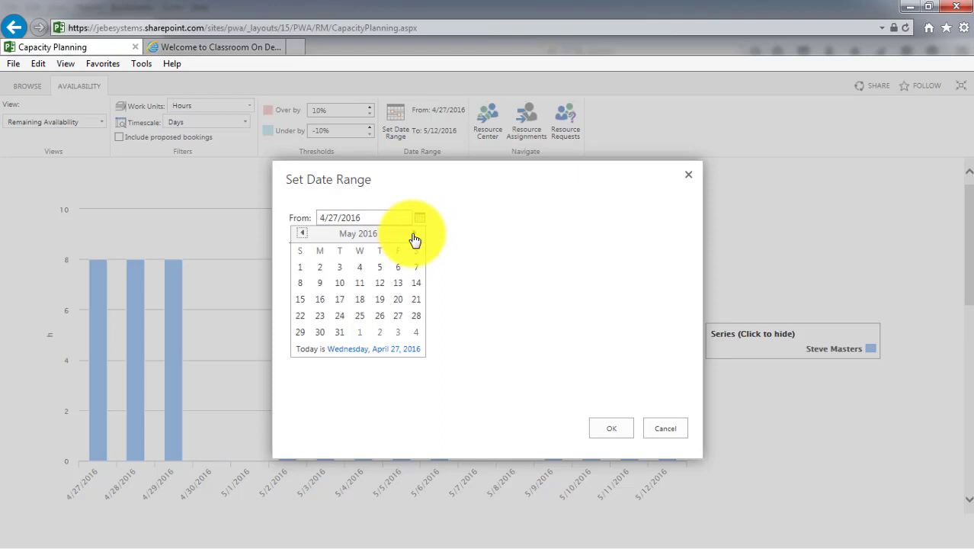
click(320, 300)
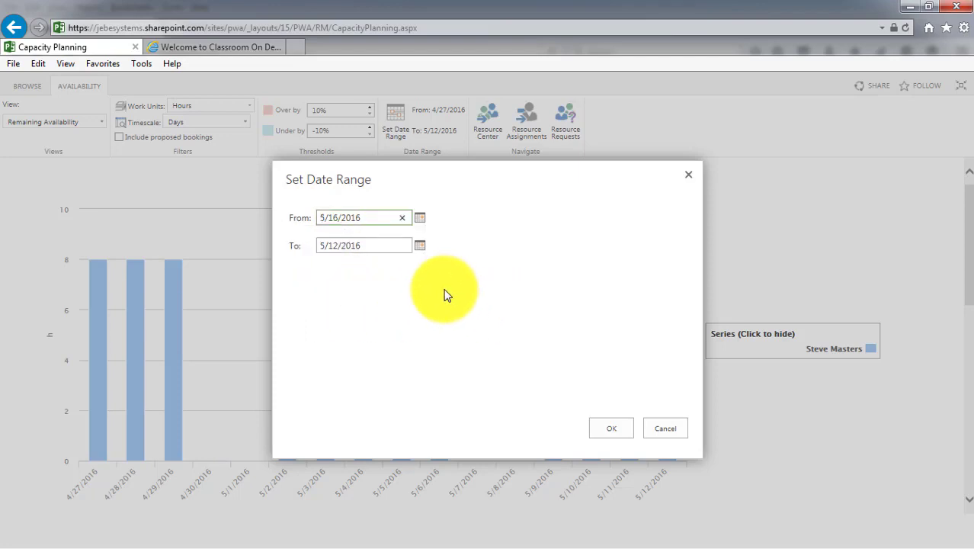
click(419, 248)
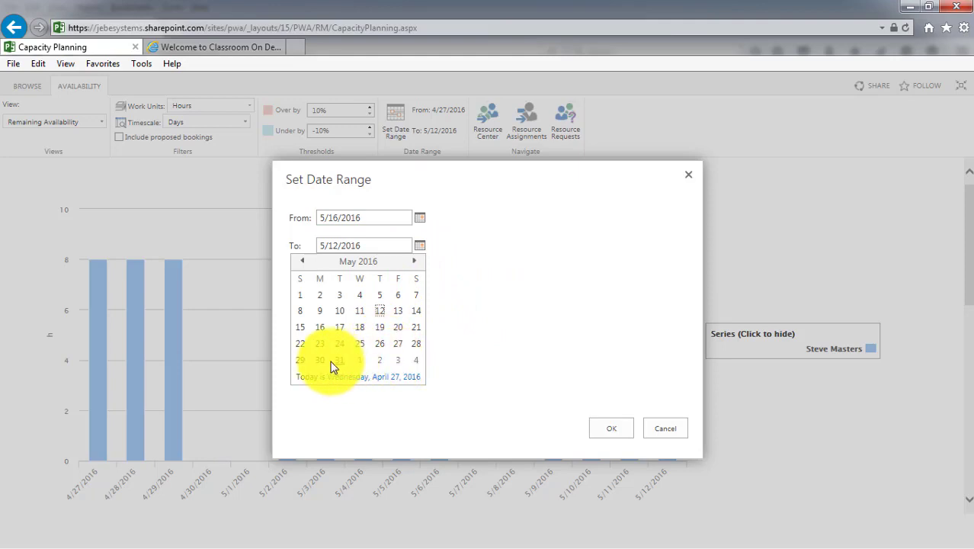
click(397, 362)
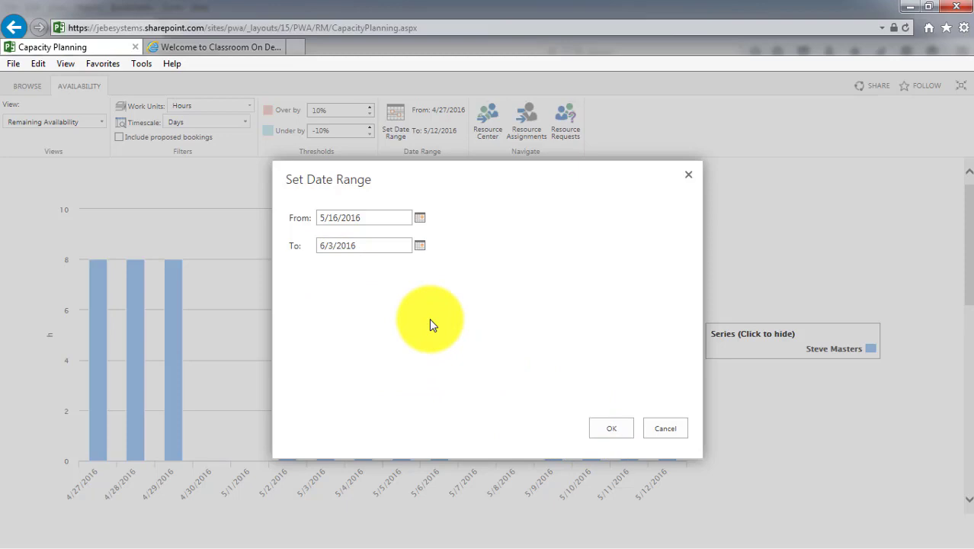
click(608, 431)
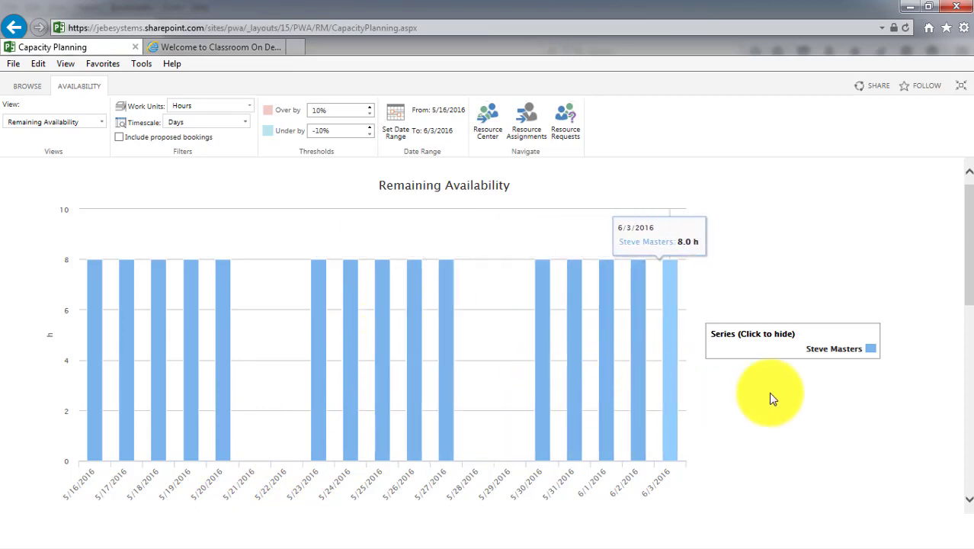
drag(966, 263, 941, 268)
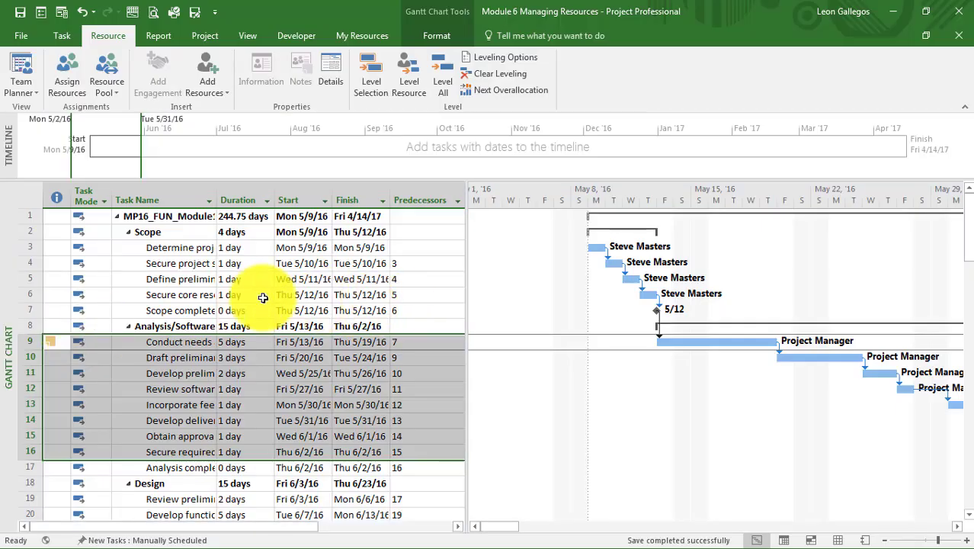
Clear the multi-row task selection and select the task in row 3
click(190, 279)
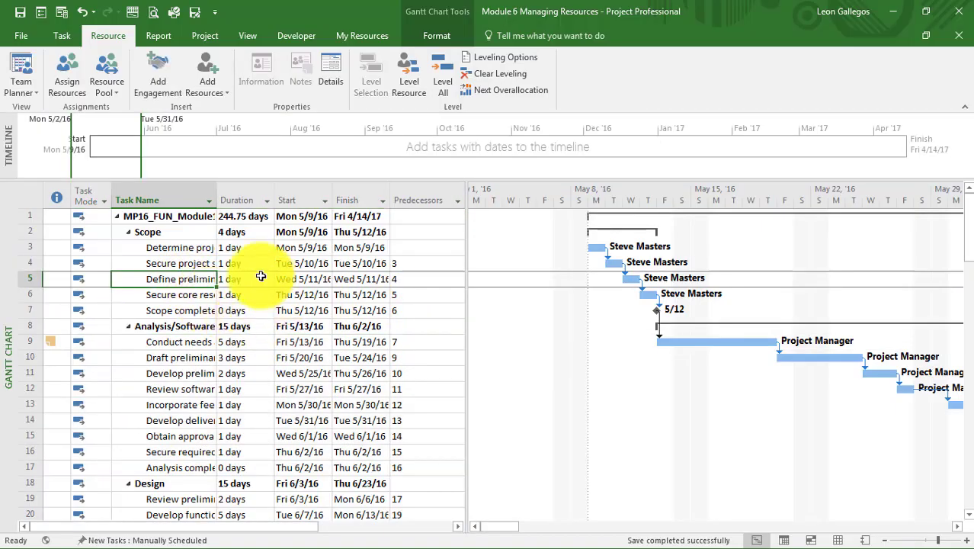
click(197, 247)
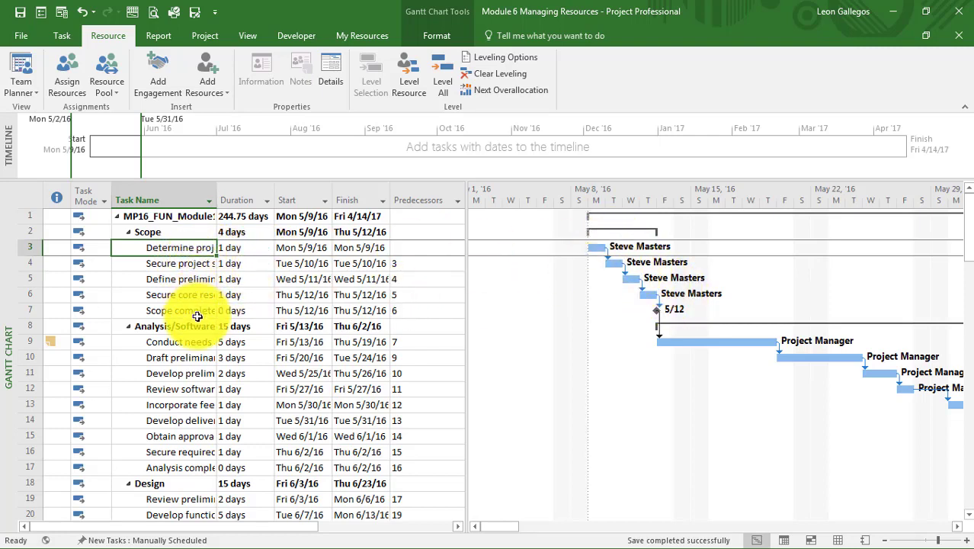
Publish the Module 6 Managing Resources project from the File Info page
click(23, 38)
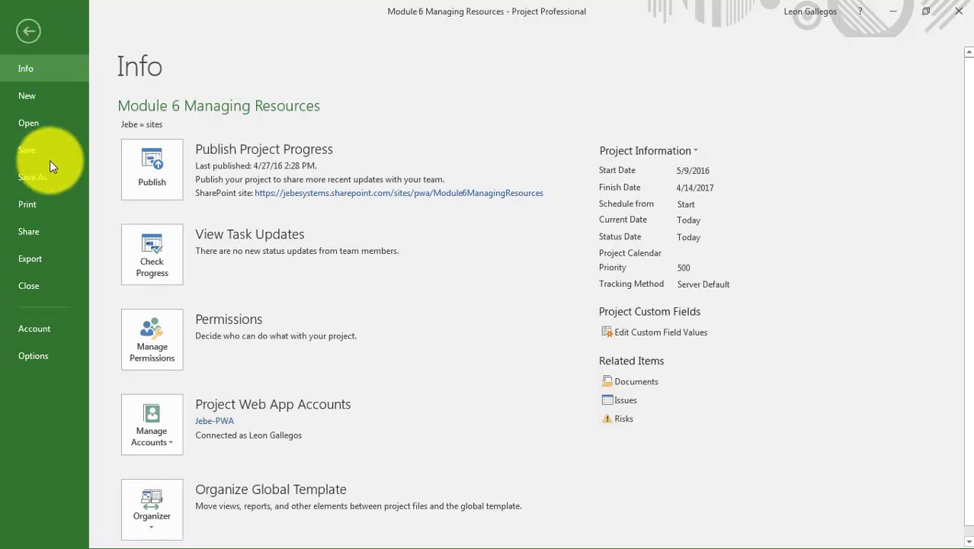
click(147, 174)
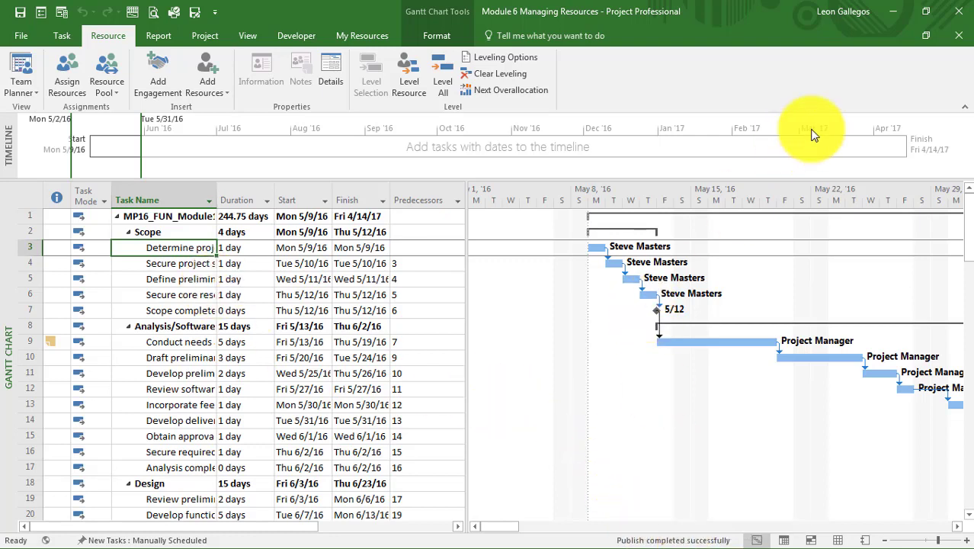
Minimize Project and enter From 5/2/2016 and To 5/27/2016 in Set Date Range
click(895, 16)
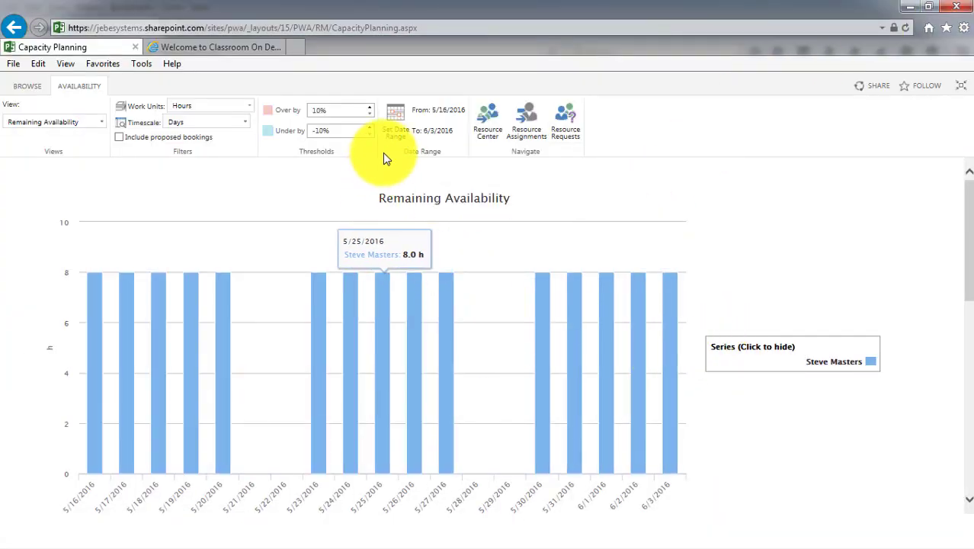
click(392, 116)
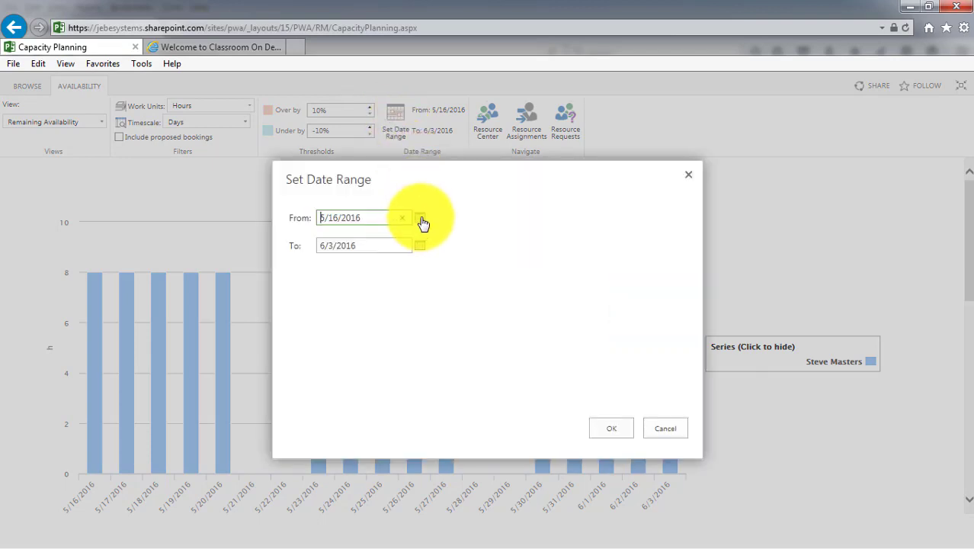
click(421, 219)
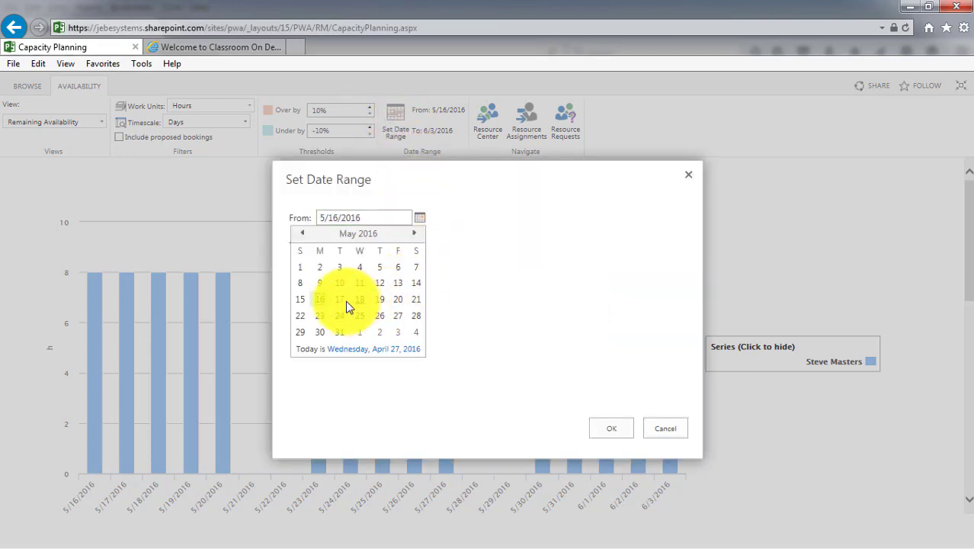
click(320, 268)
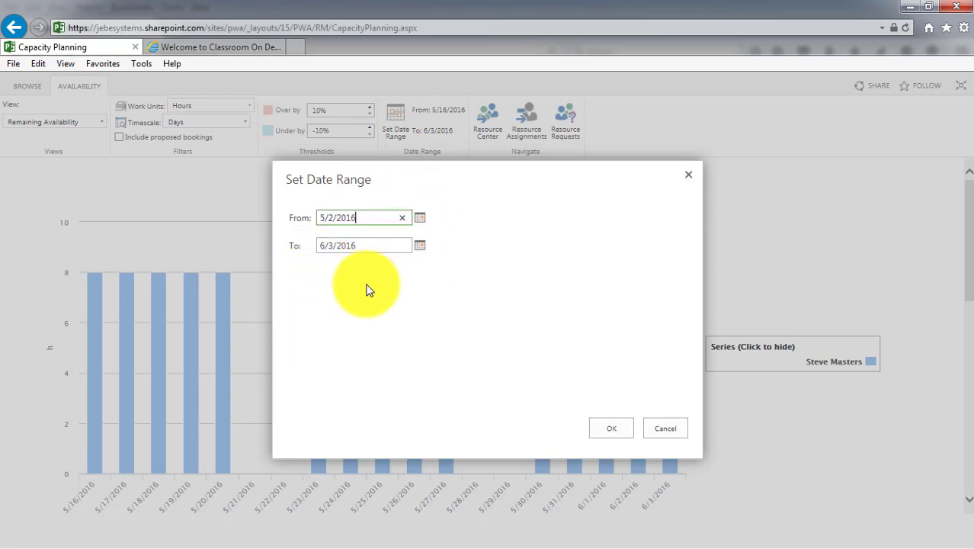
click(422, 248)
click(421, 247)
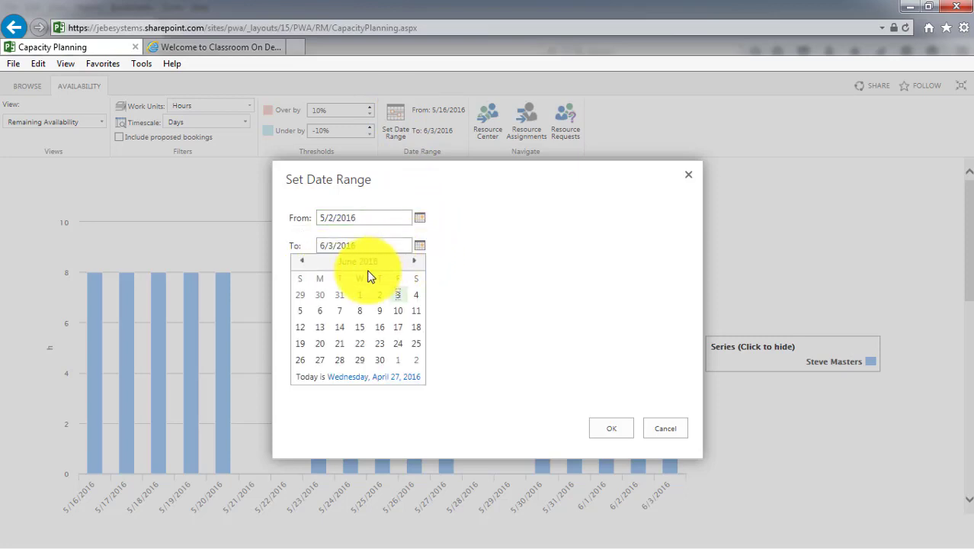
click(301, 262)
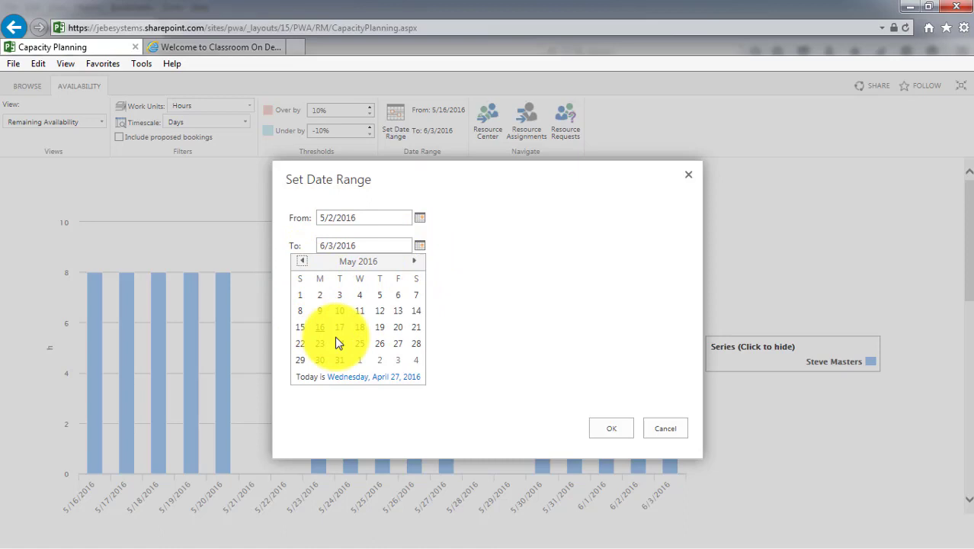
click(398, 344)
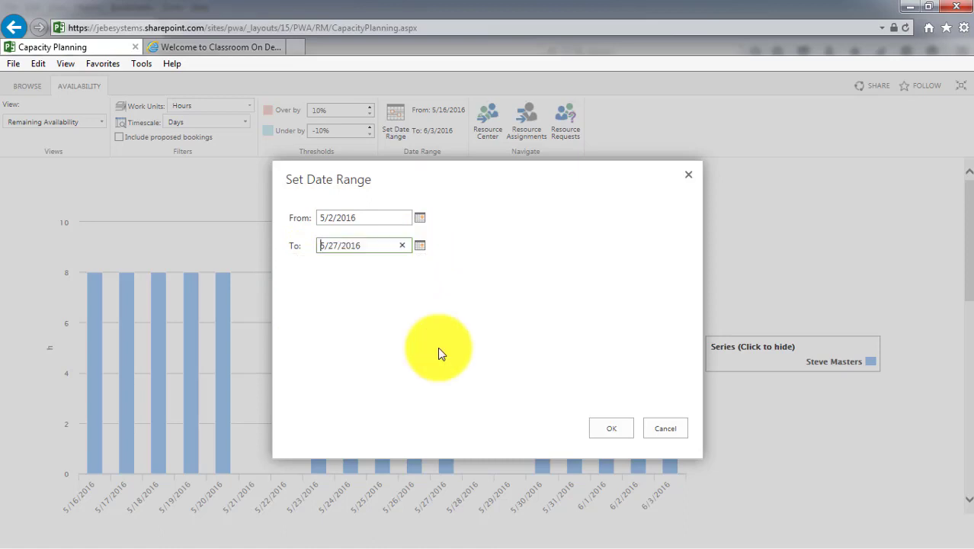
Confirm the 5/2/2016–5/27/2016 range to redraw the Remaining Availability chart
click(611, 429)
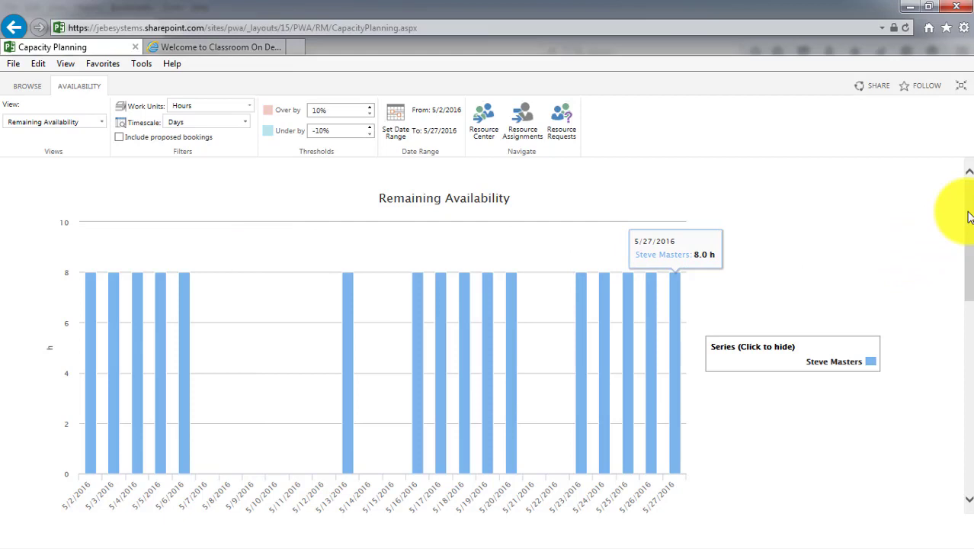
drag(968, 215, 916, 311)
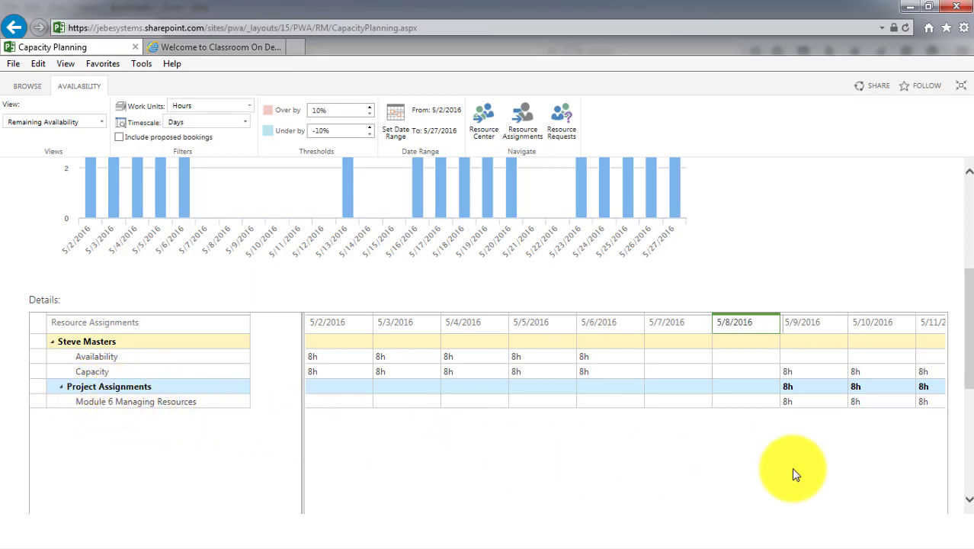
drag(958, 366, 963, 421)
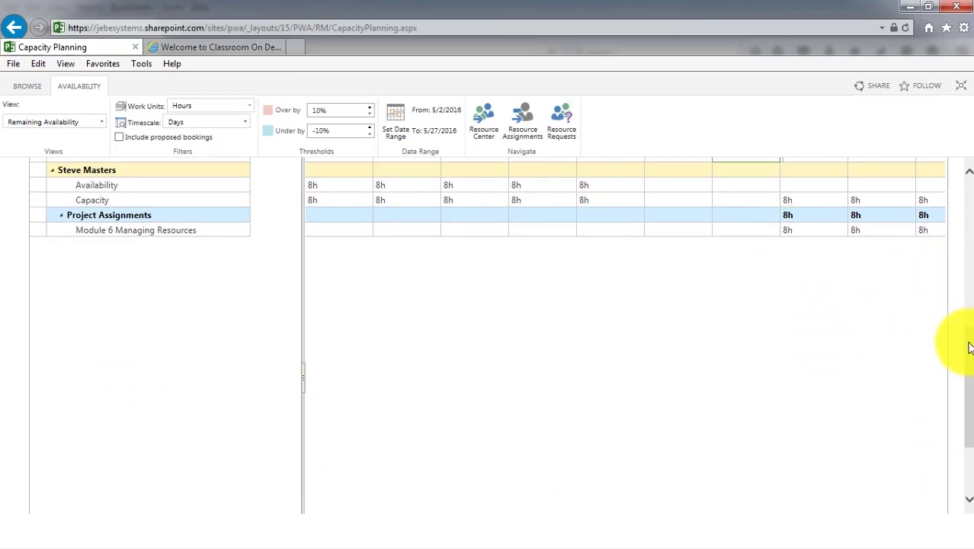
drag(964, 345, 950, 310)
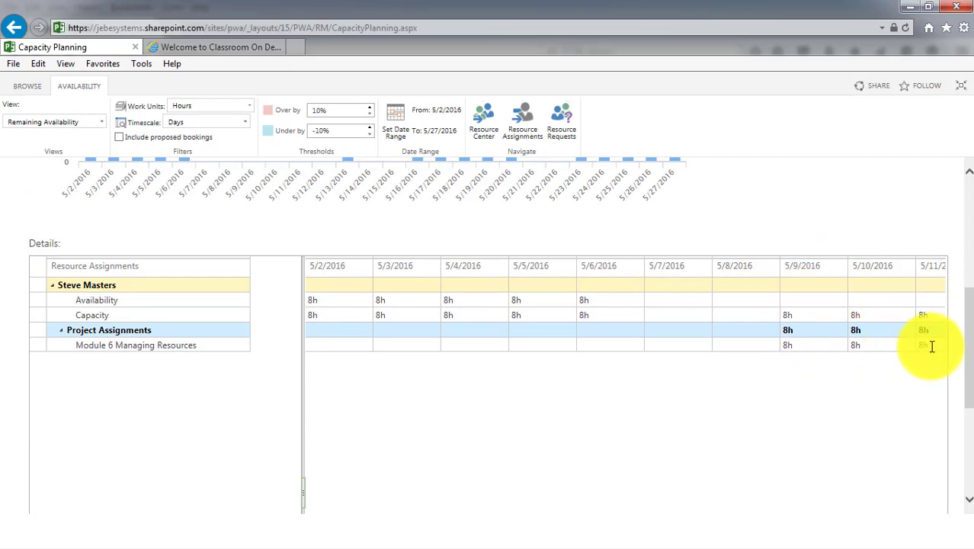
scroll(959, 355, down, 1)
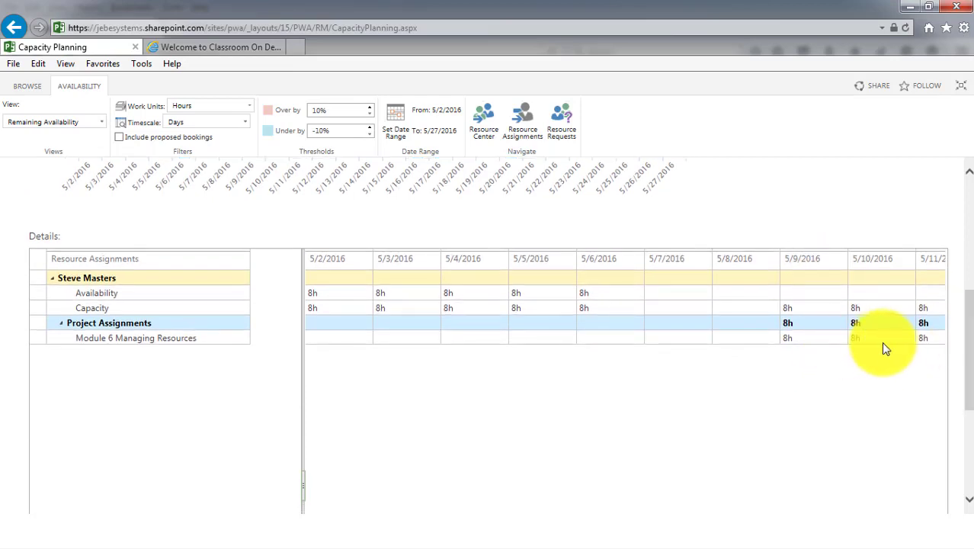
drag(969, 362, 967, 250)
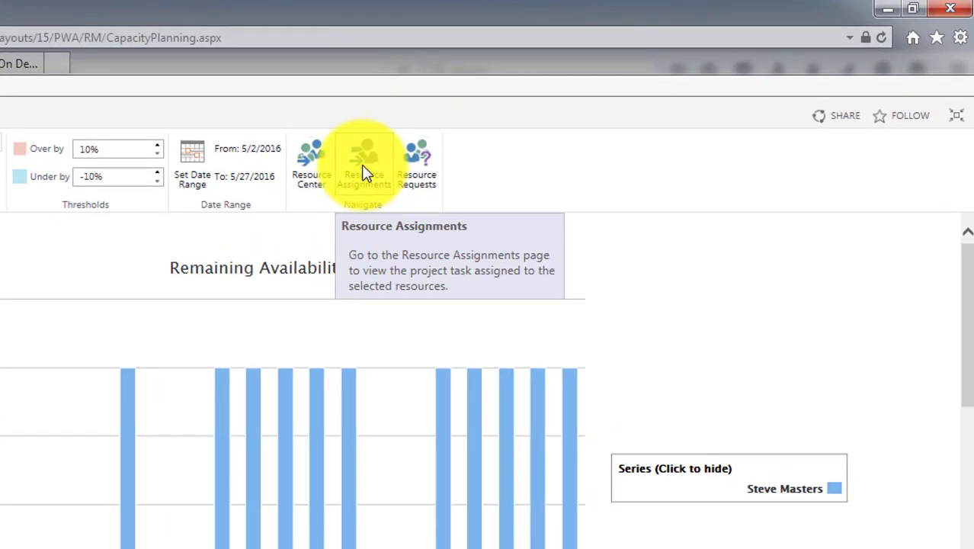
click(365, 173)
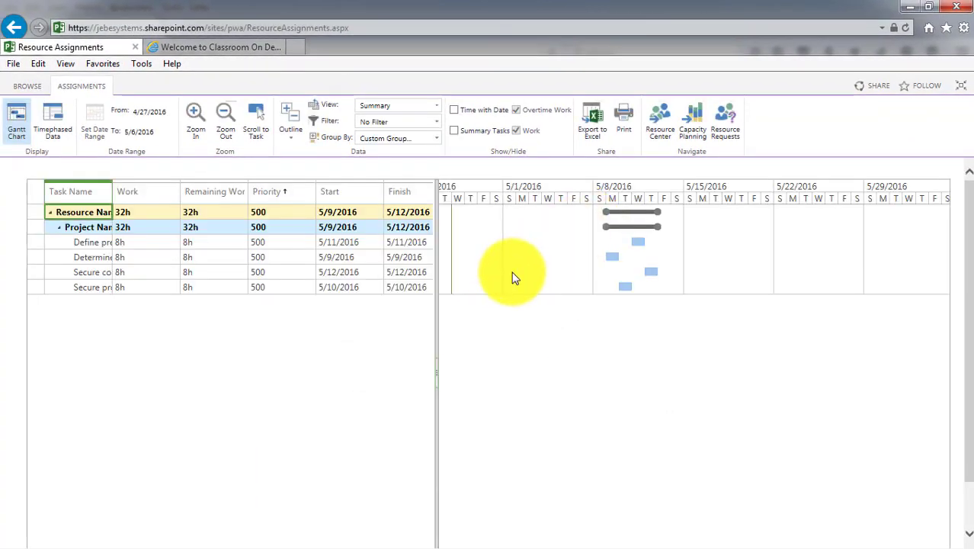
drag(114, 191, 292, 211)
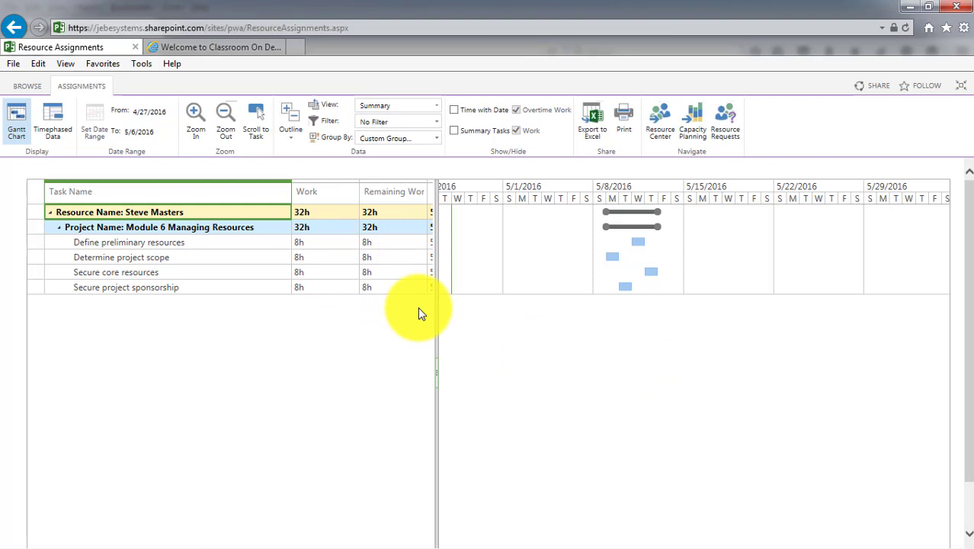
drag(438, 297, 599, 309)
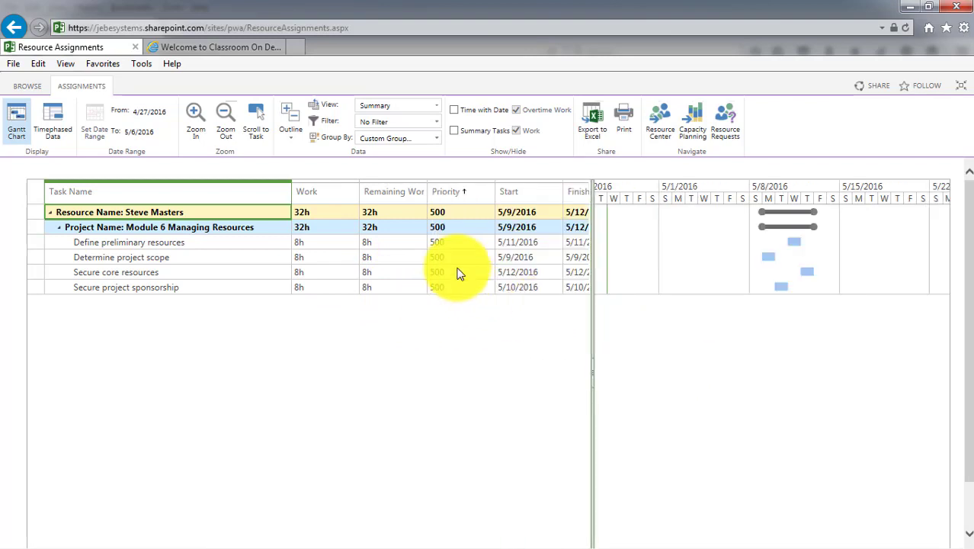
click(316, 245)
click(316, 259)
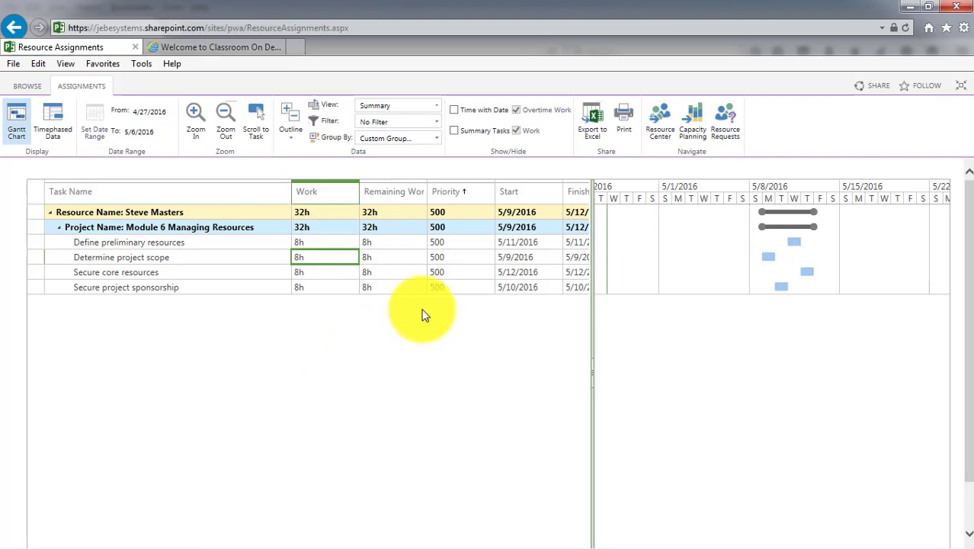
click(659, 131)
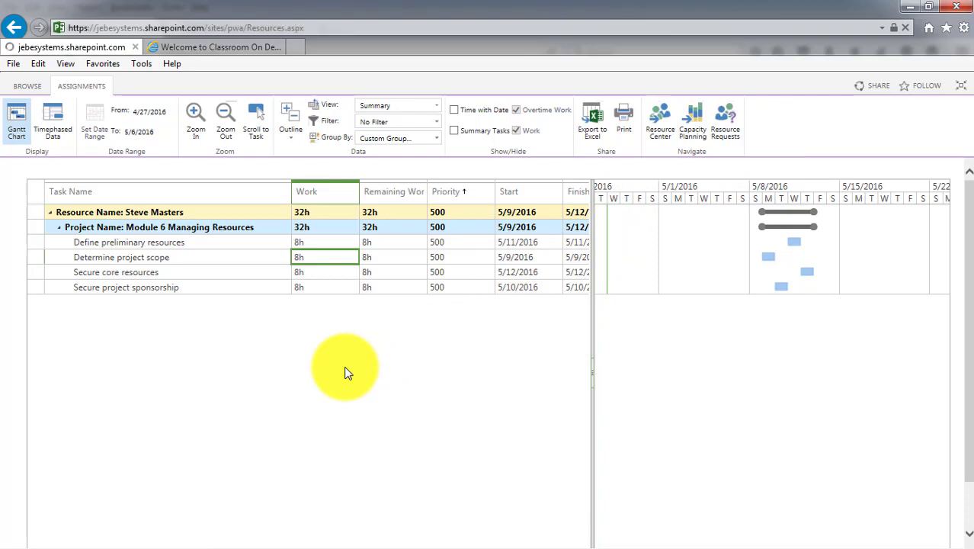